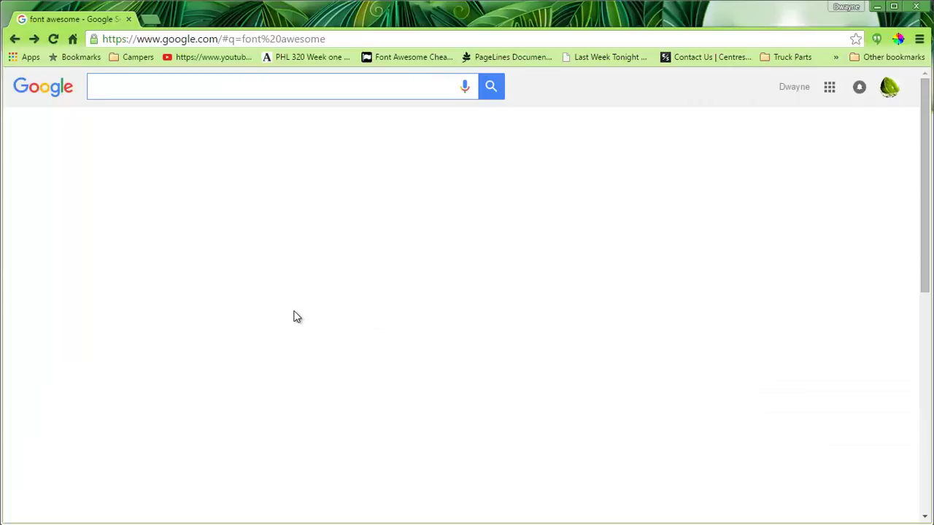
text(fonrt)
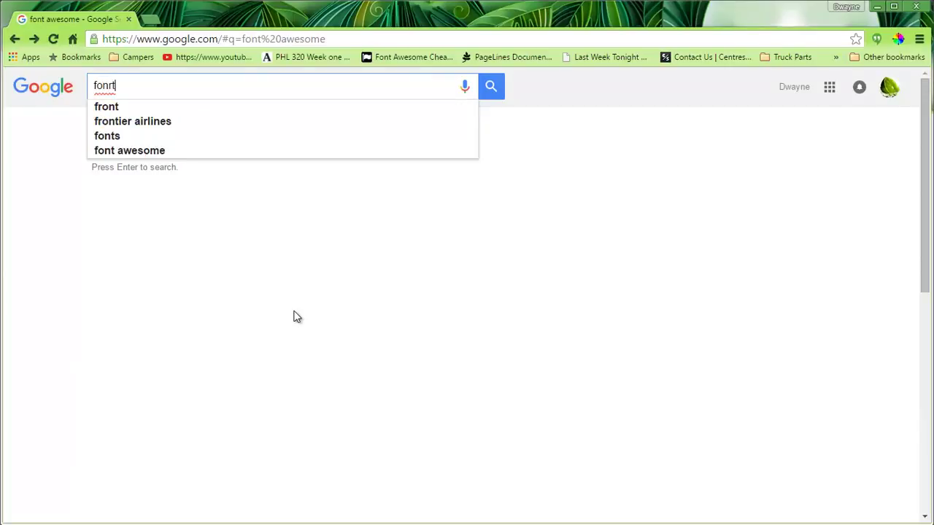
- Fix the typo and search Google for the 'font awesome' suggestion
key(BackSpace)
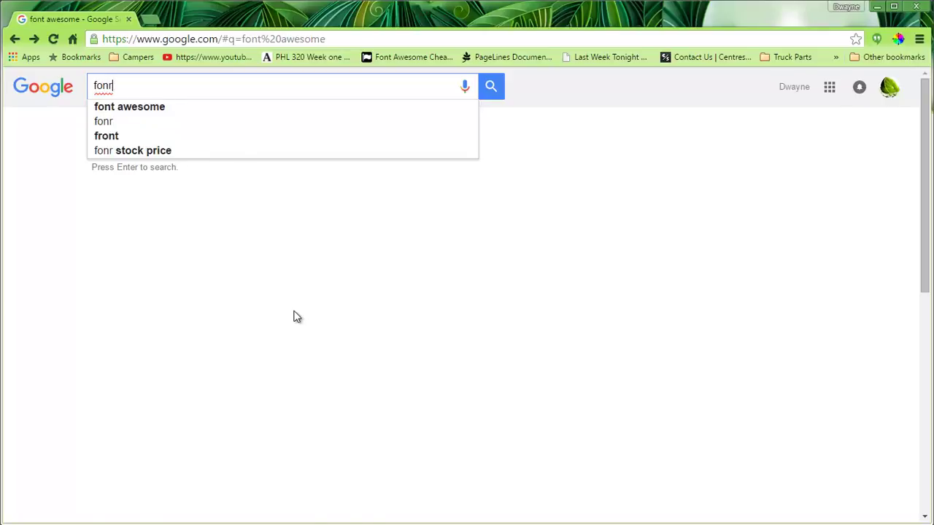
key(Down)
key(Return)
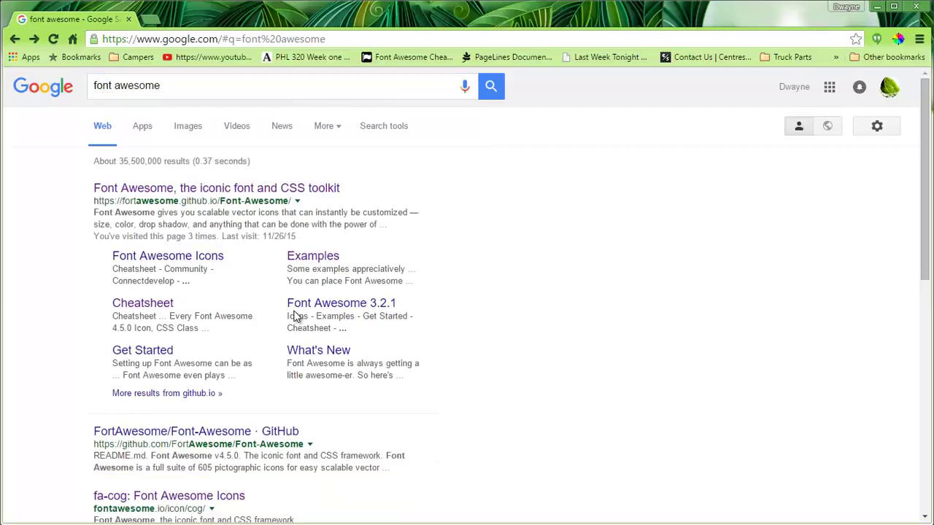
- Save the Font Awesome 4.5.0 zip from the official site to Downloads
click(243, 191)
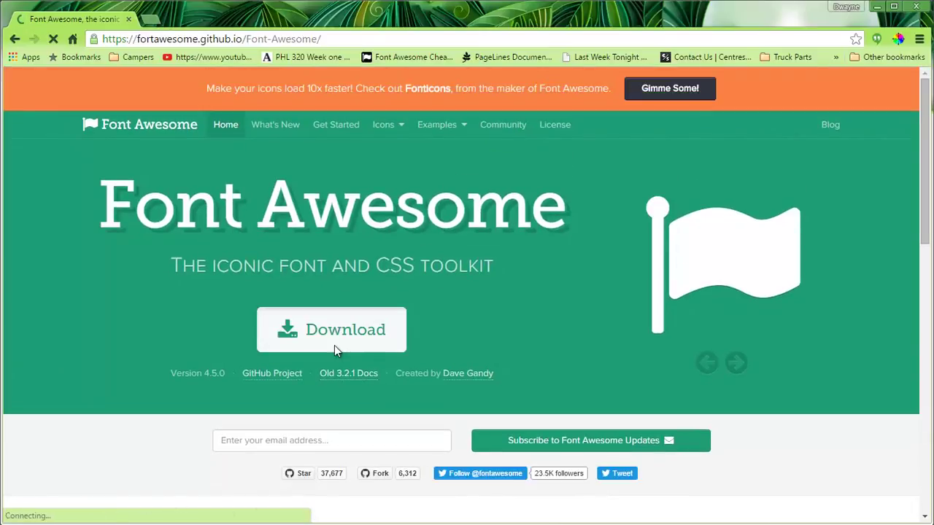
click(334, 346)
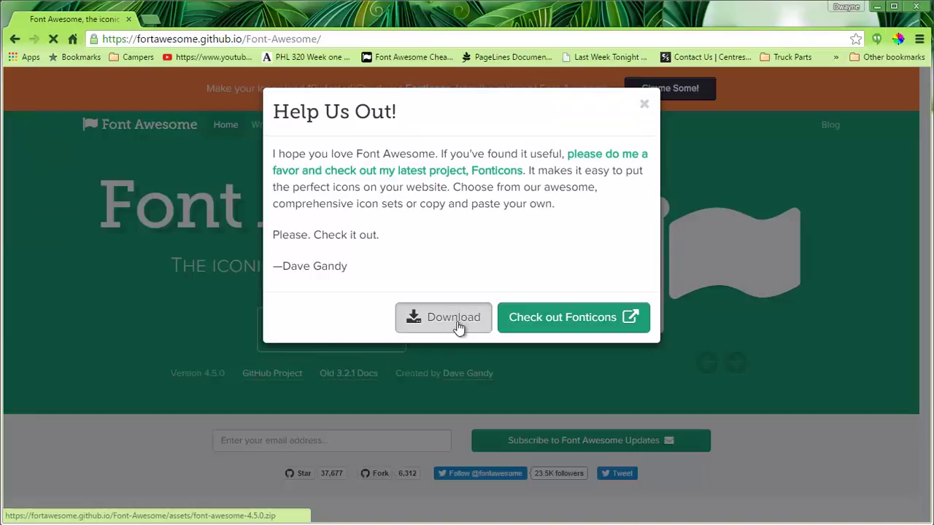
click(459, 326)
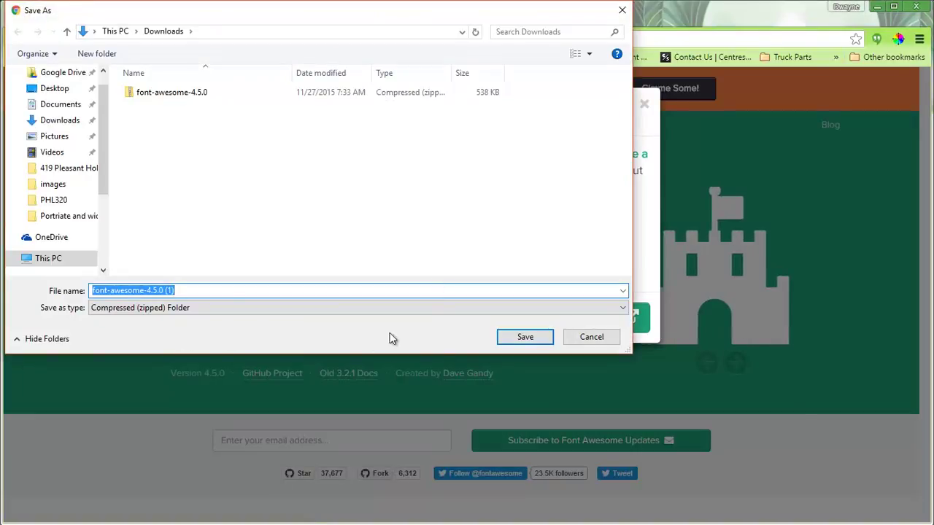
click(527, 336)
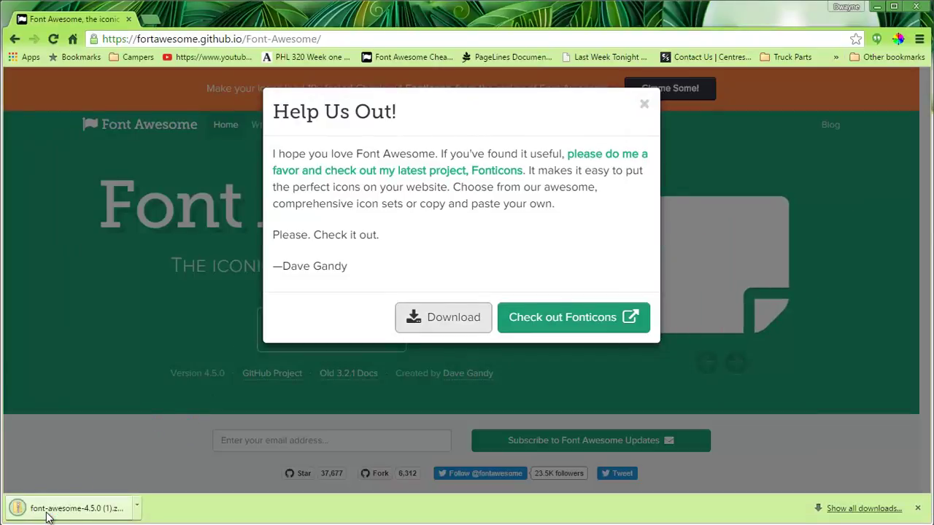
- Browse the zip to font-awesome-4.5.0\fonts and select the TrueType fontawesome-webfont file
click(47, 511)
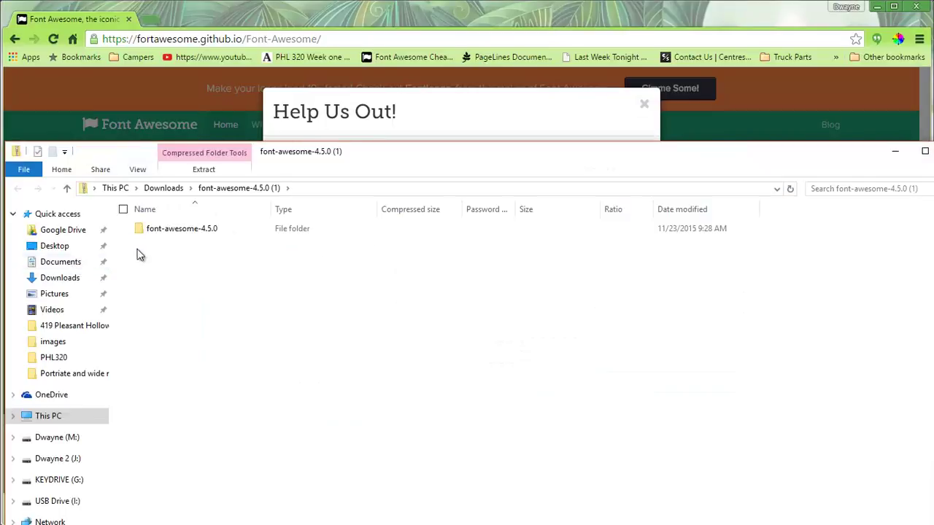
double_click(157, 231)
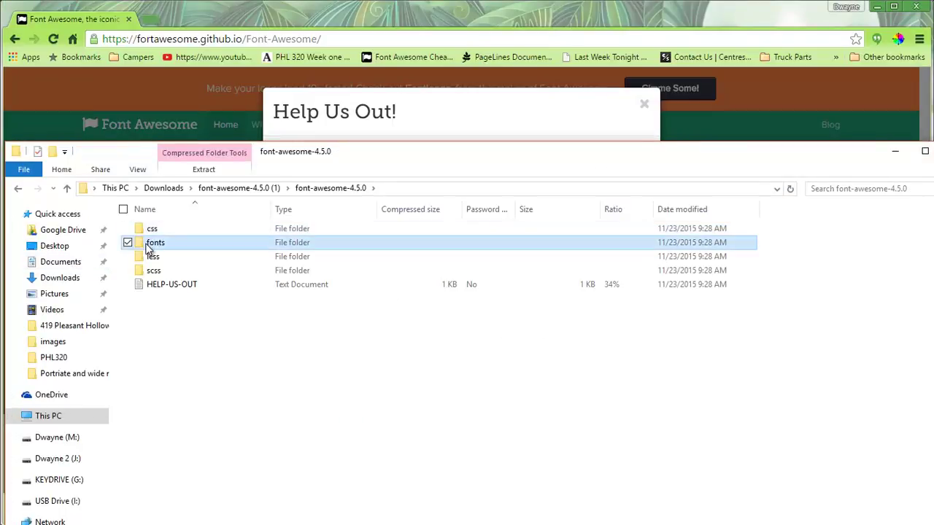
double_click(151, 245)
click(180, 260)
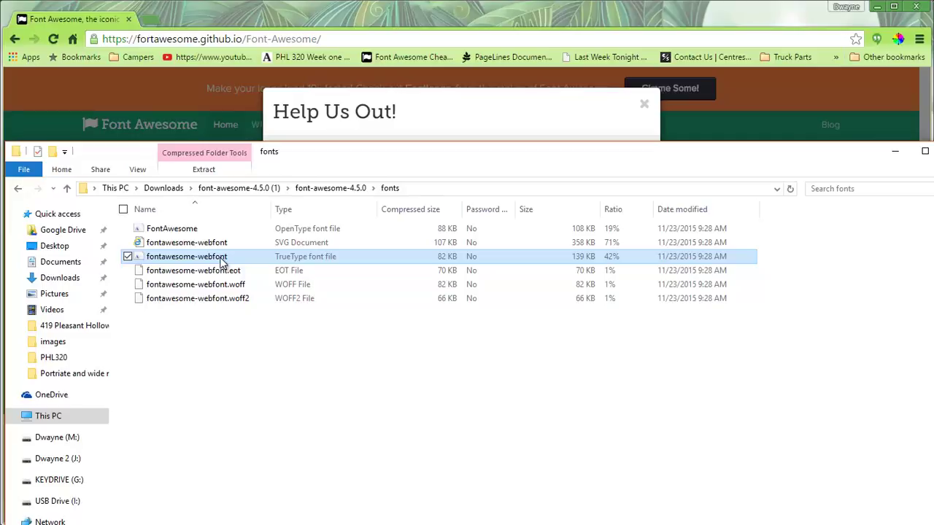
- Dismiss the Help Us Out popup and open the Cheatsheet from a 'font awesome cheatsheet' search
key(alt+Tab)
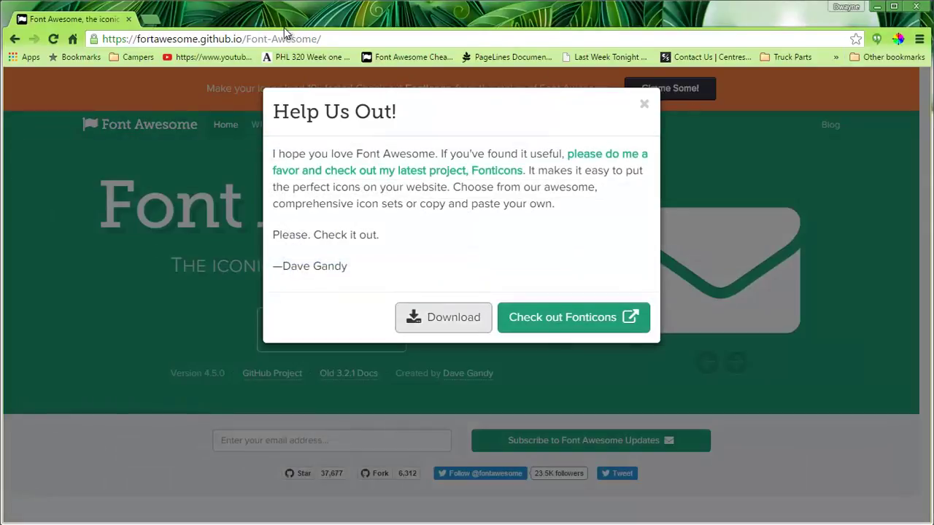
click(644, 107)
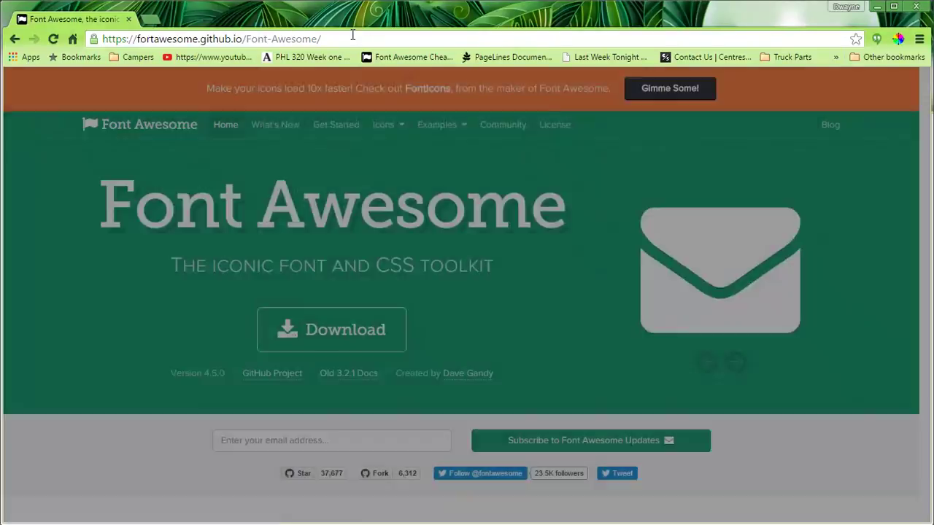
click(353, 37)
text(fo)
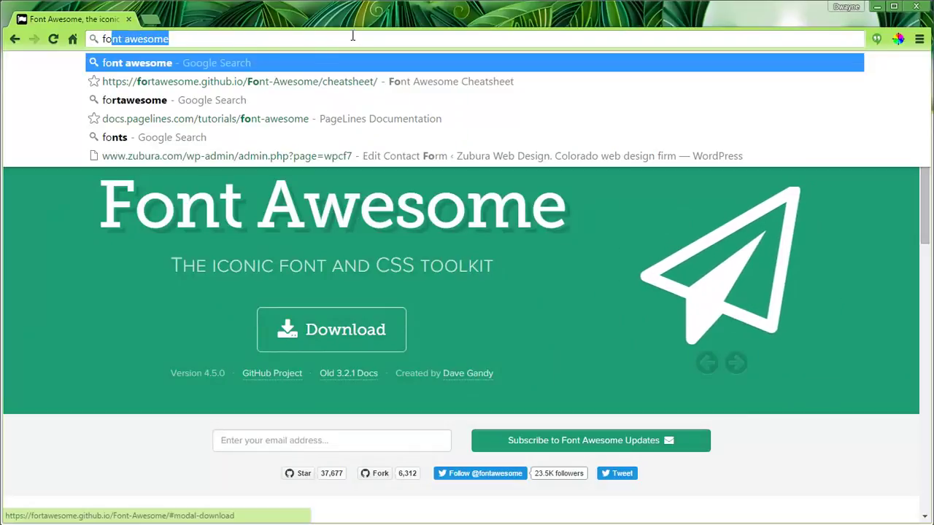
text(nt )
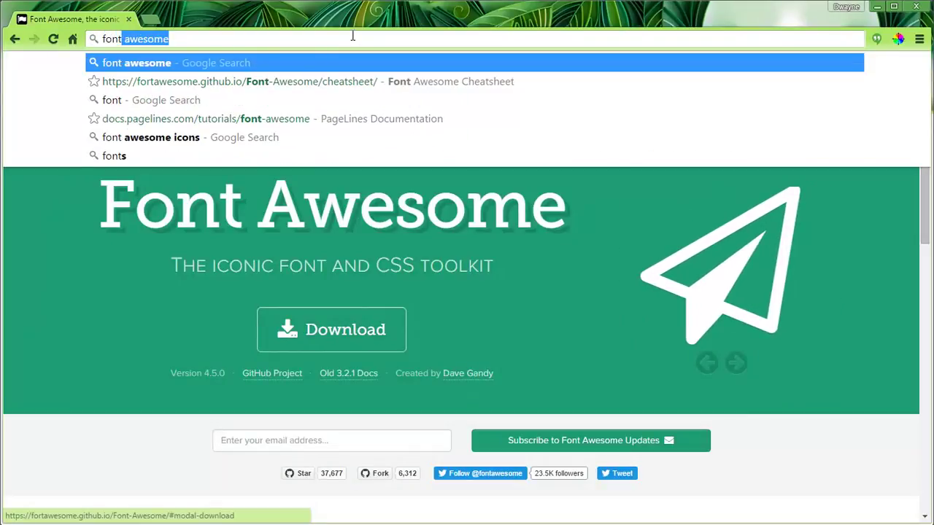
text(awesome)
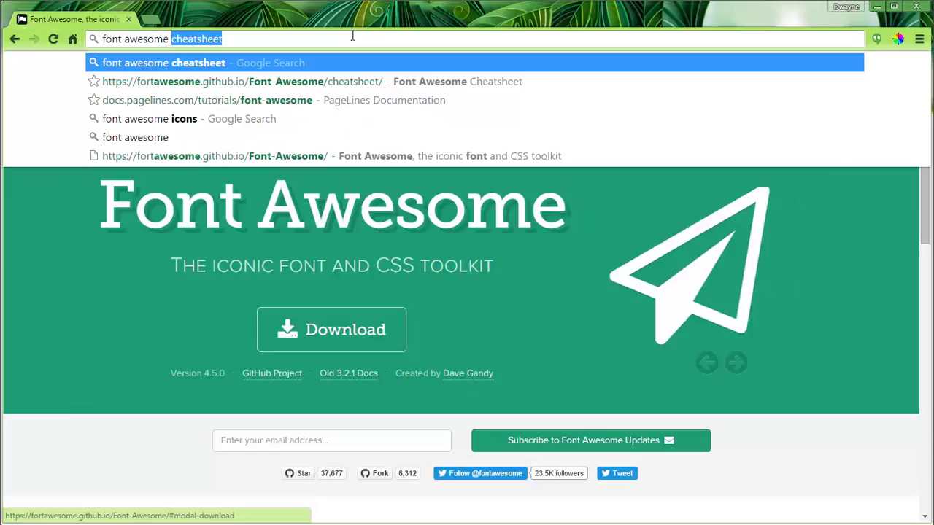
key(Return)
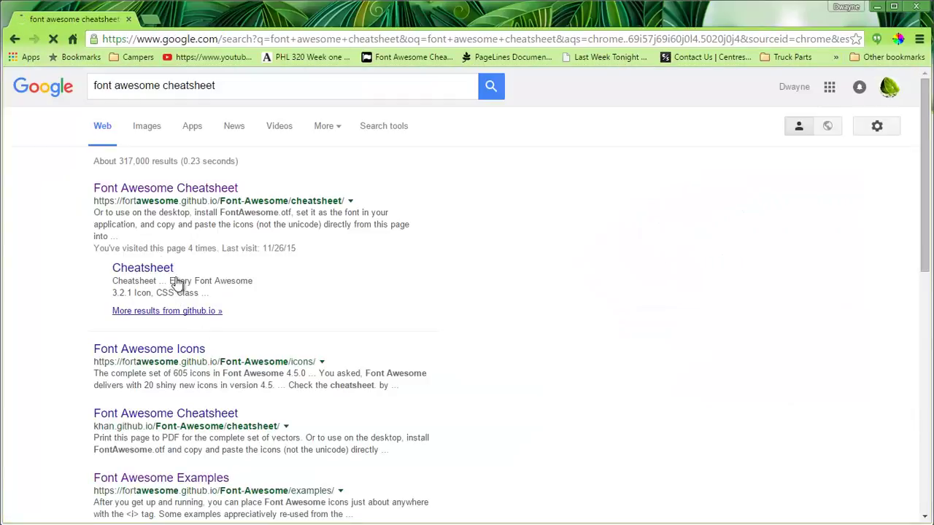
click(164, 191)
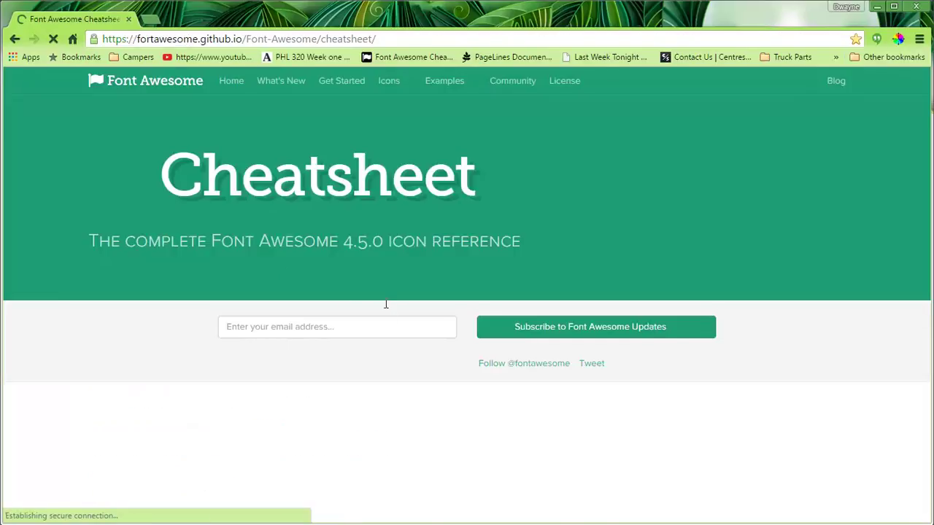
scroll(385, 312, down, 8)
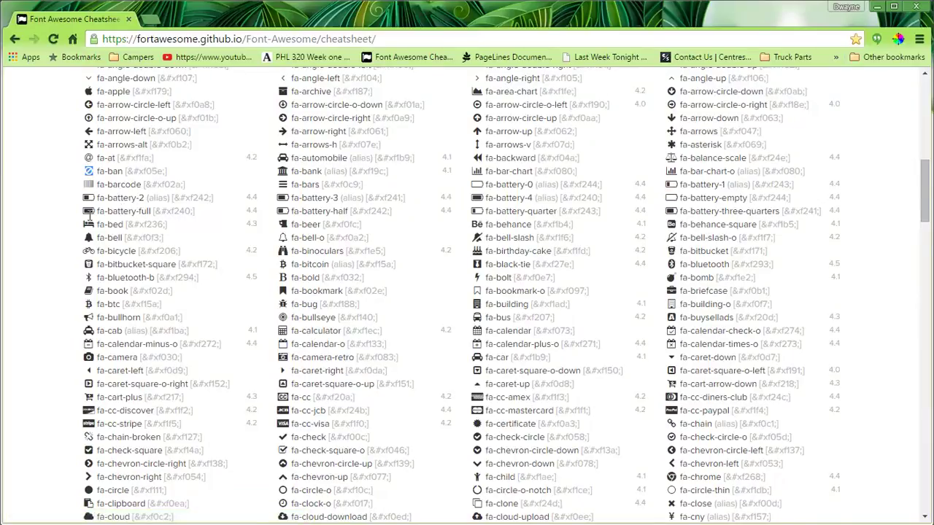
scroll(99, 262, down, 5)
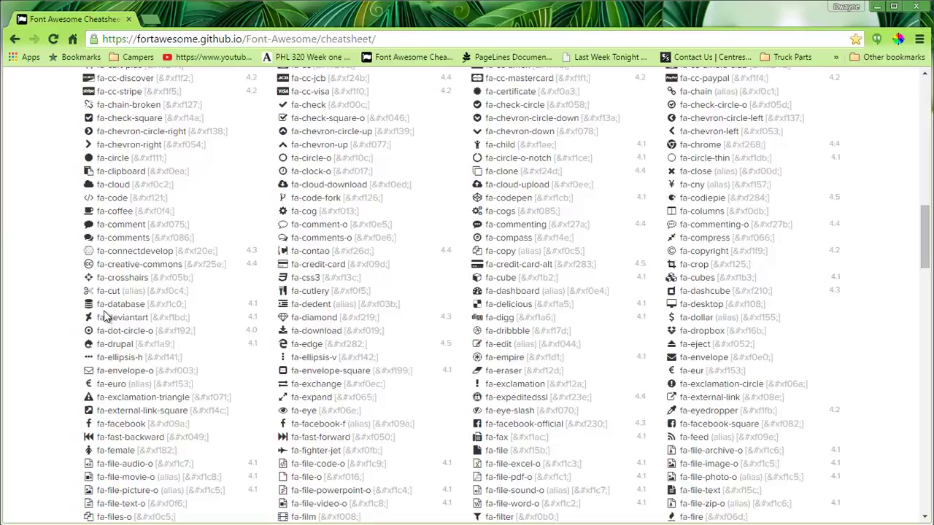
scroll(105, 315, down, 2)
scroll(106, 316, down, 3)
scroll(104, 310, down, 2)
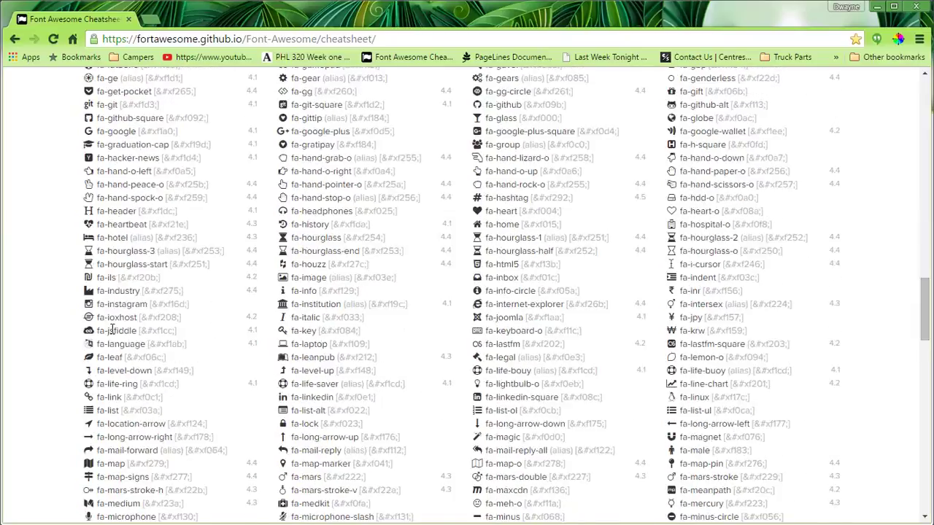
scroll(102, 324, down, 3)
scroll(113, 328, down, 4)
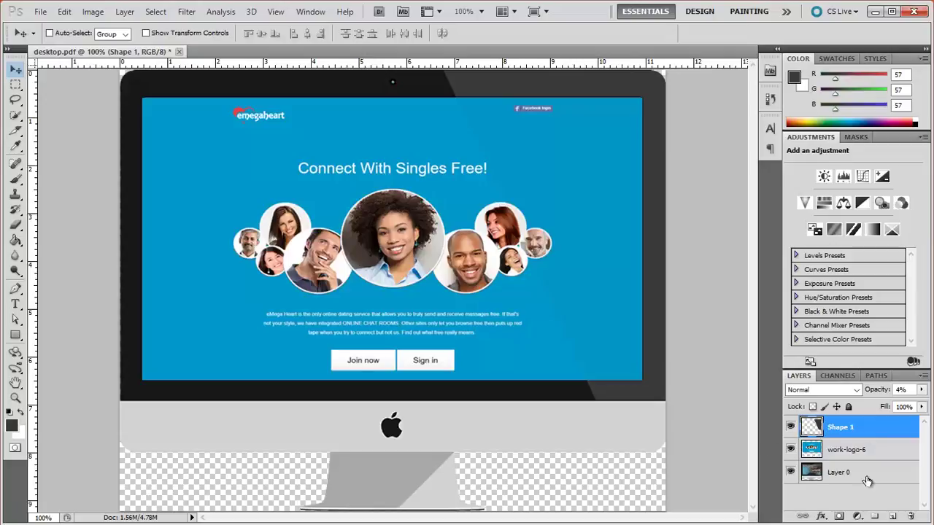
- Paste the bicycle glyph as text on a new layer over the man's photo
click(892, 515)
click(15, 303)
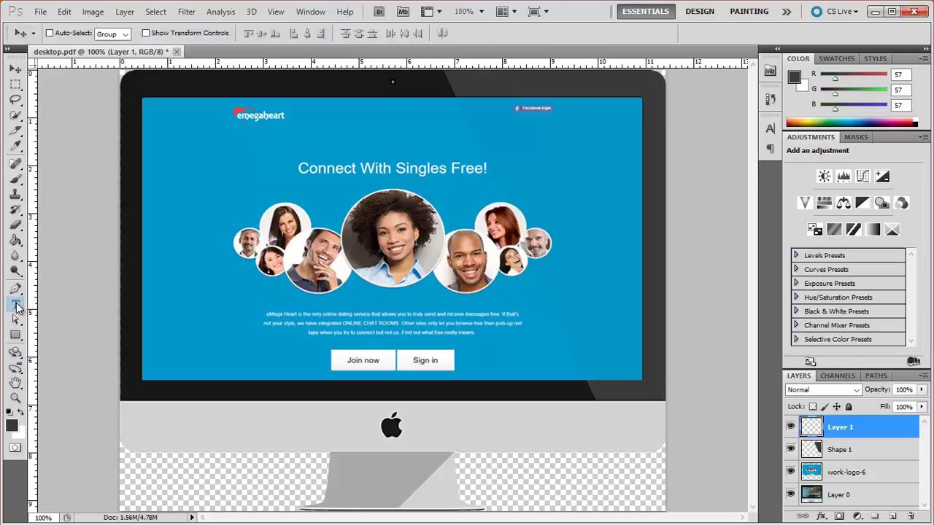
click(436, 278)
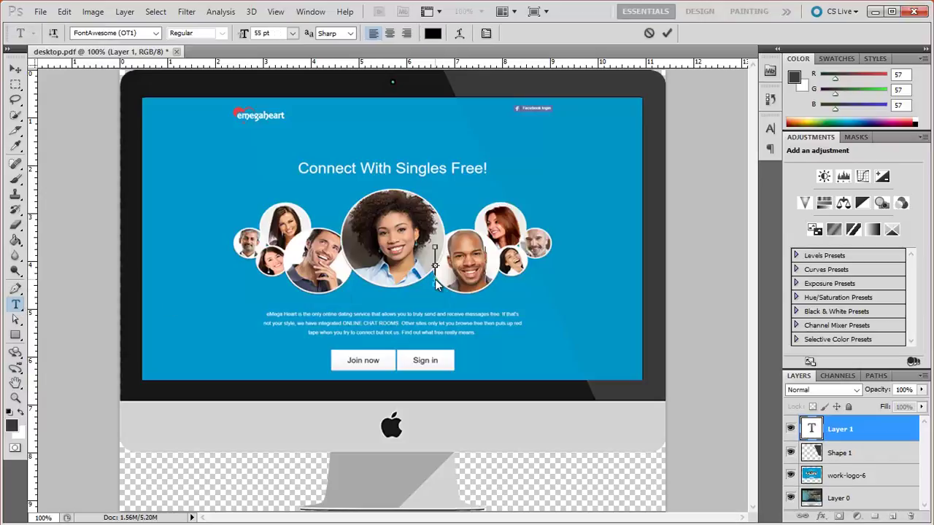
key(ctrl+v)
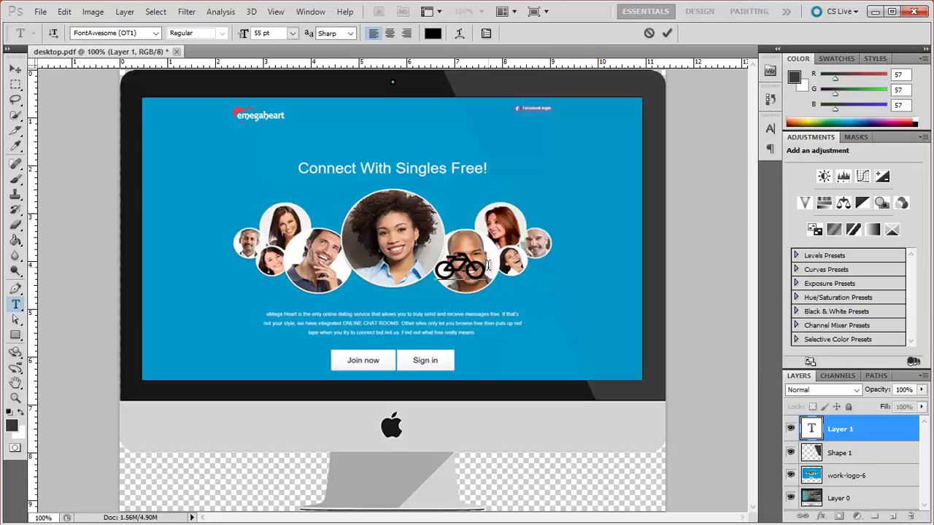
- Set the pasted bicycle glyph's font to FontAwesome
drag(488, 265, 436, 264)
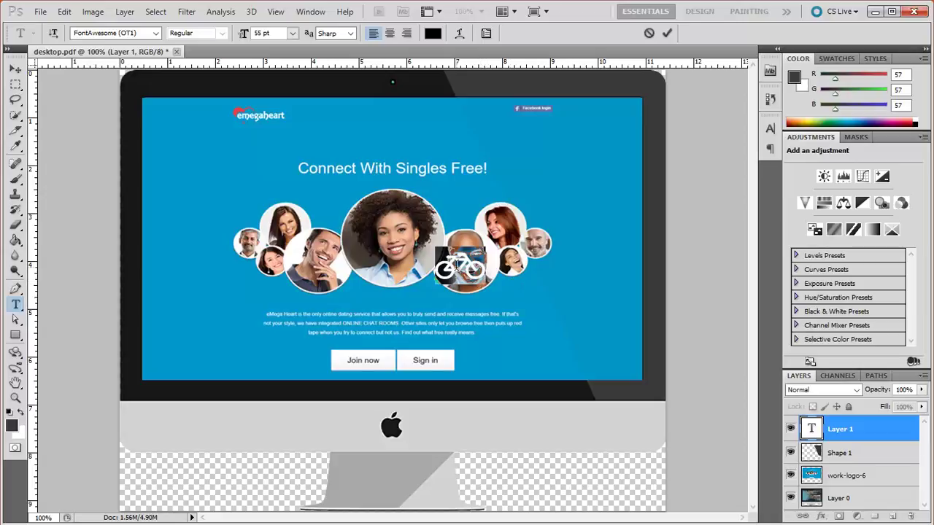
click(137, 33)
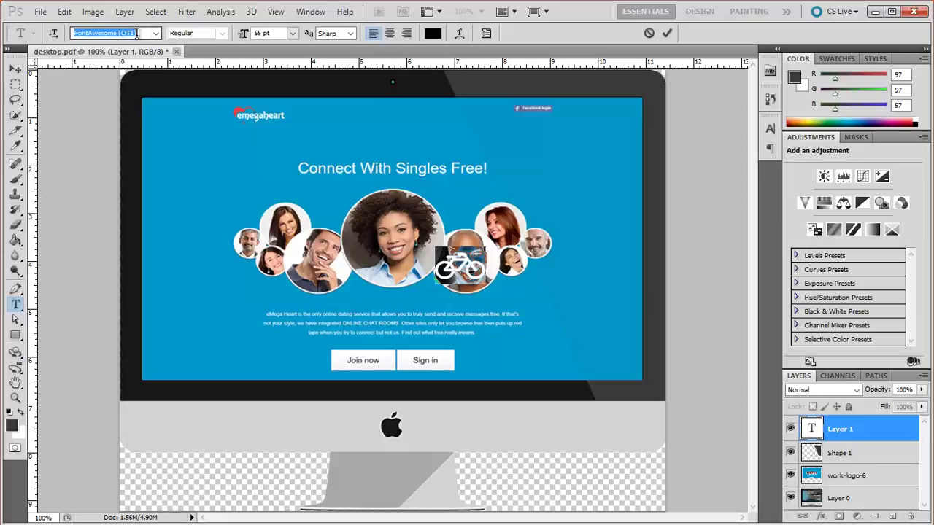
text(Fon)
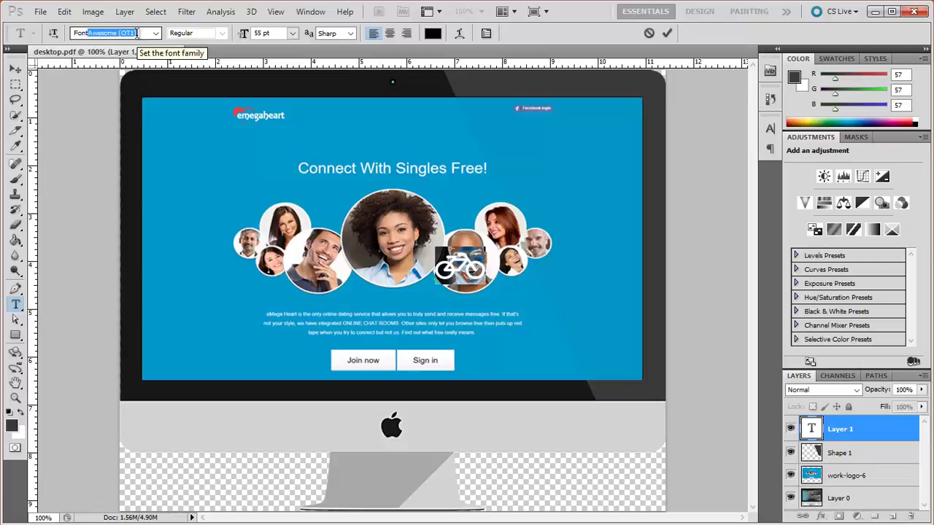
key(Return)
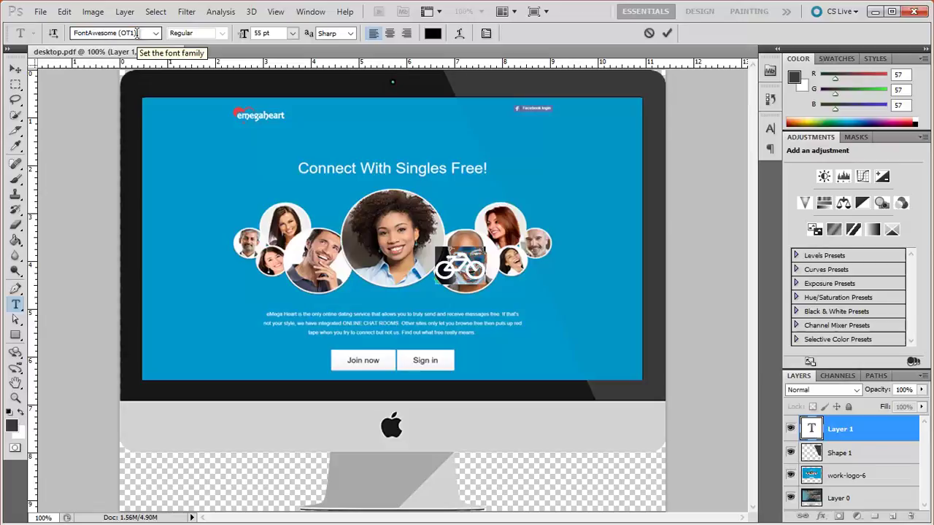
click(496, 263)
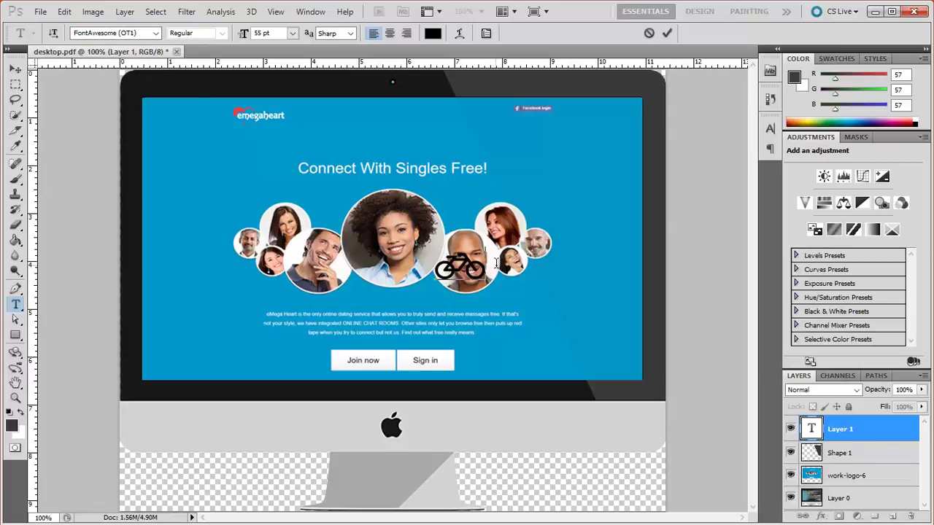
- Move the bicycle lower right and scale it up about 379%, to roughly 283 pt
click(16, 68)
drag(467, 262, 566, 342)
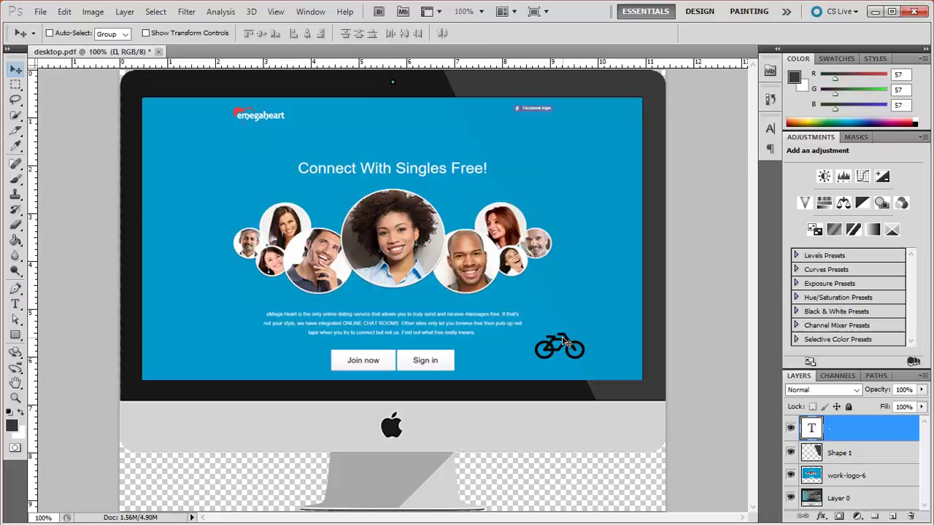
key(ctrl+t)
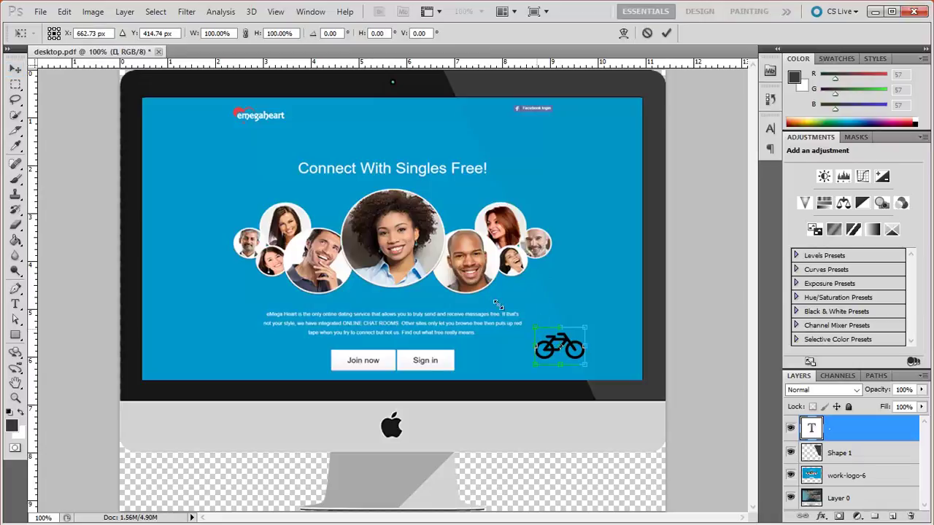
drag(536, 339, 289, 225)
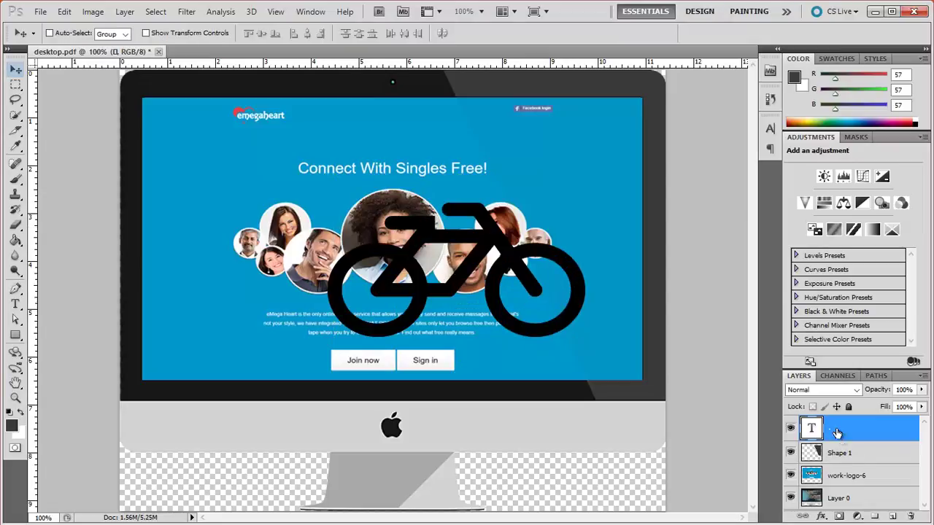
key(Return)
click(769, 129)
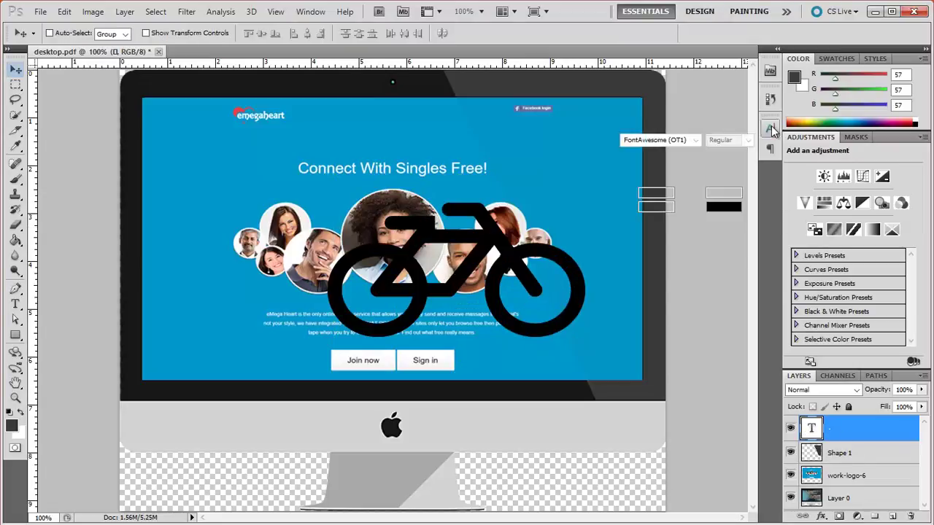
click(728, 208)
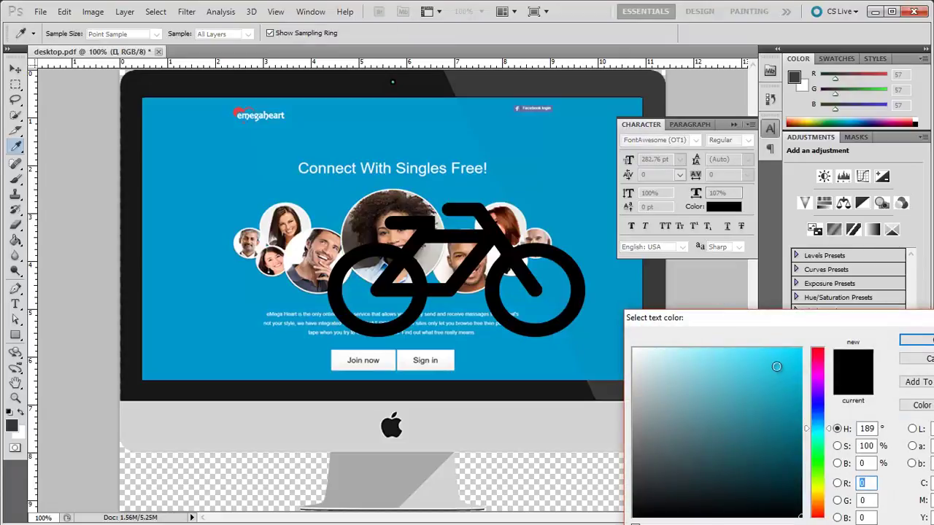
click(690, 365)
click(736, 434)
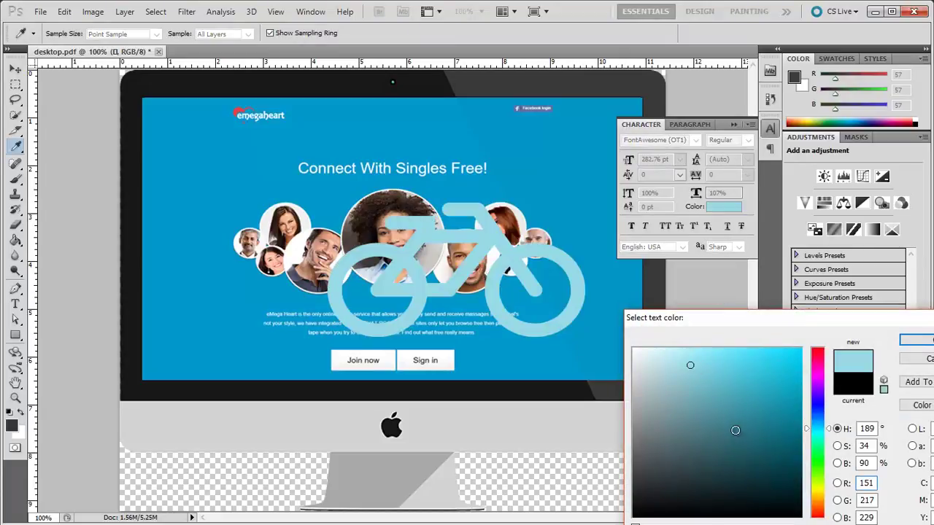
click(817, 405)
click(728, 388)
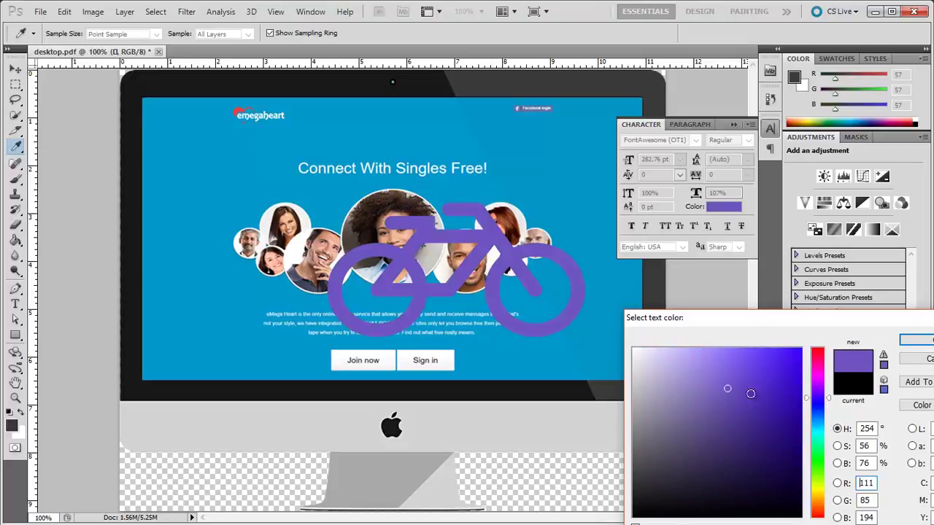
click(821, 354)
drag(725, 375, 766, 361)
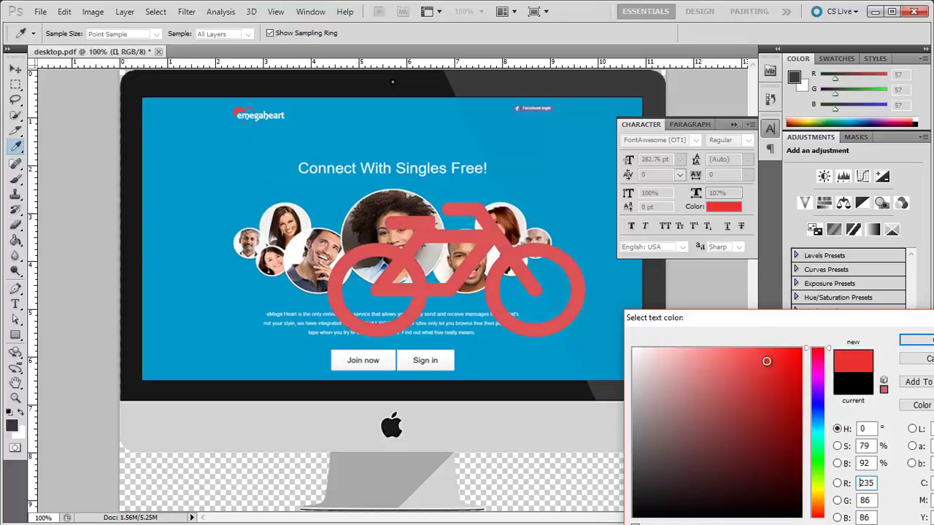
click(818, 463)
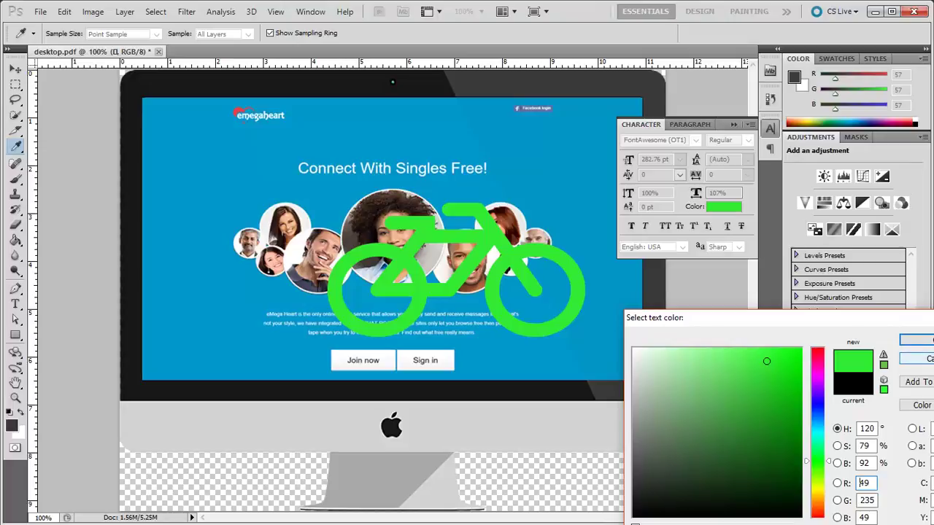
click(925, 358)
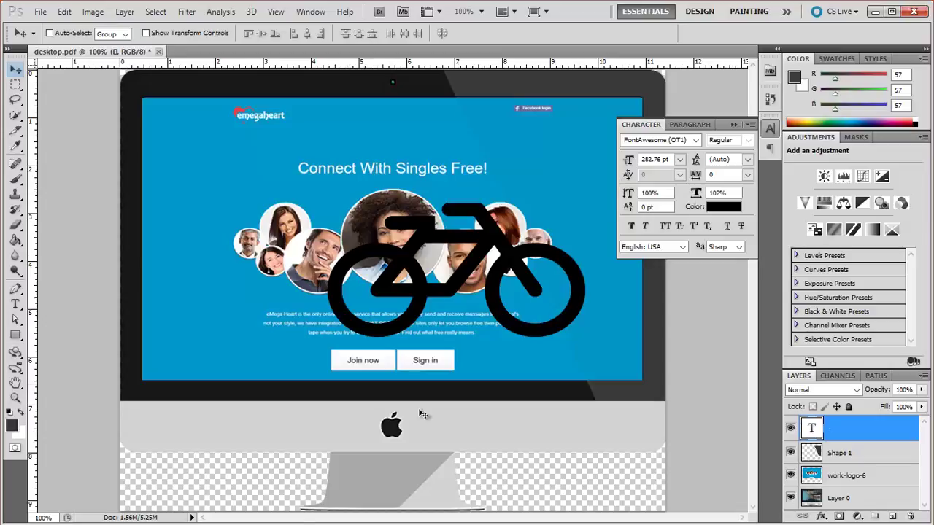
scroll(411, 386, down, 5)
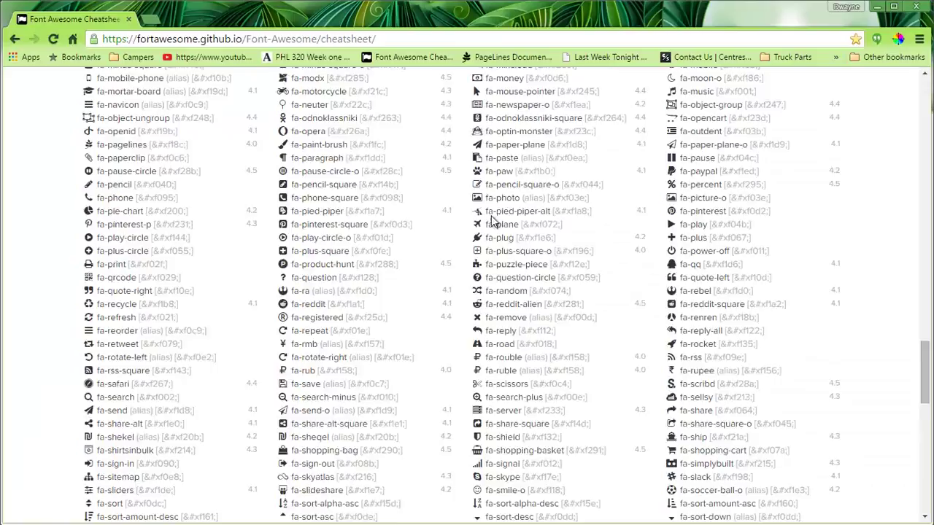
scroll(475, 214, down, 5)
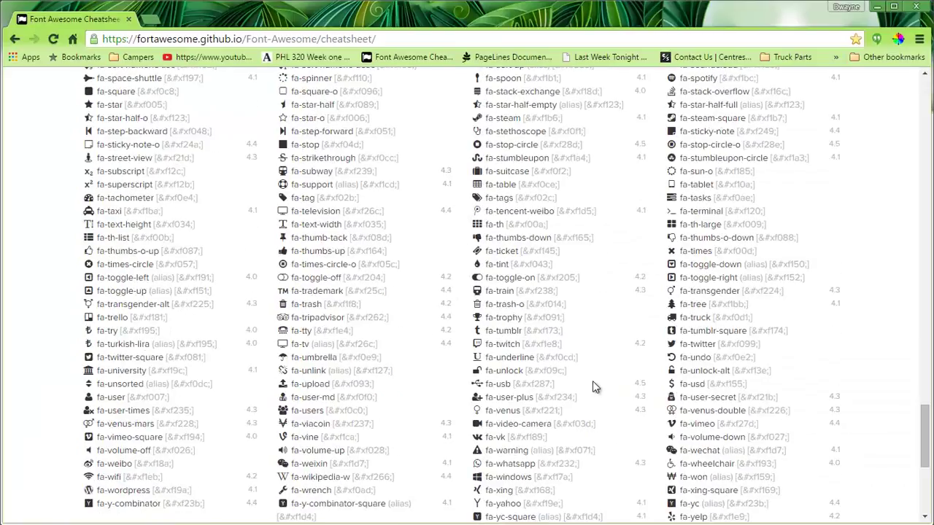